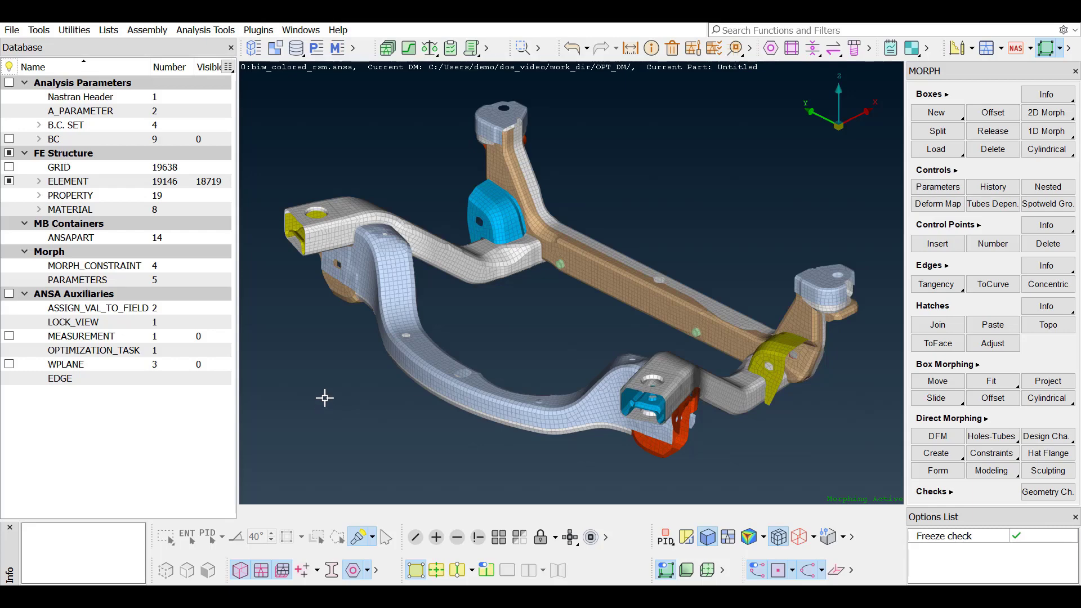
Open the Optimization tool and display the experiments of DOE_Run_001 in the DOE setup
click(487, 54)
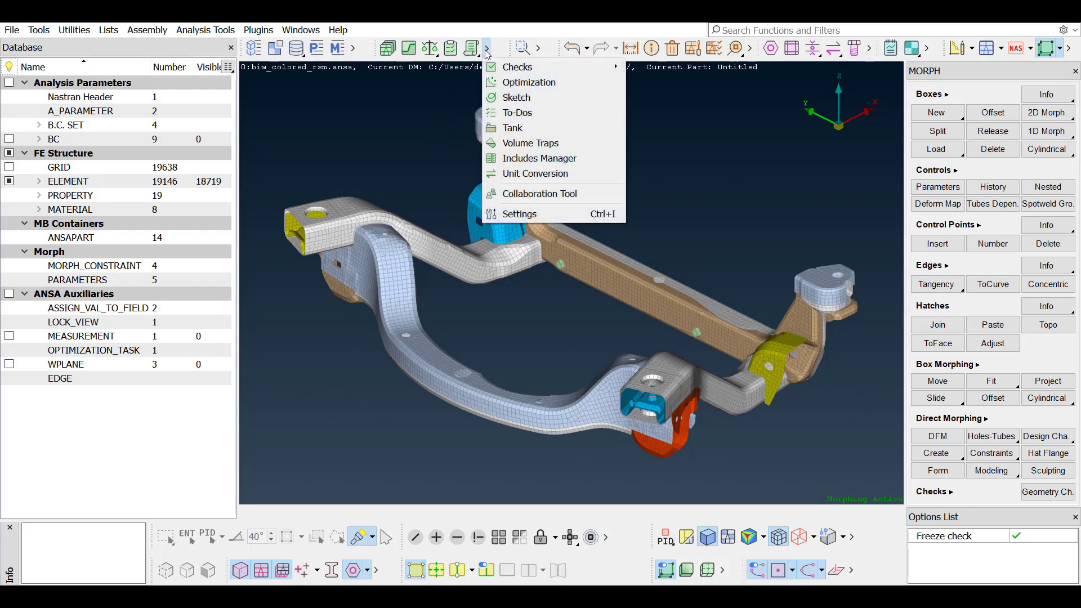
click(566, 80)
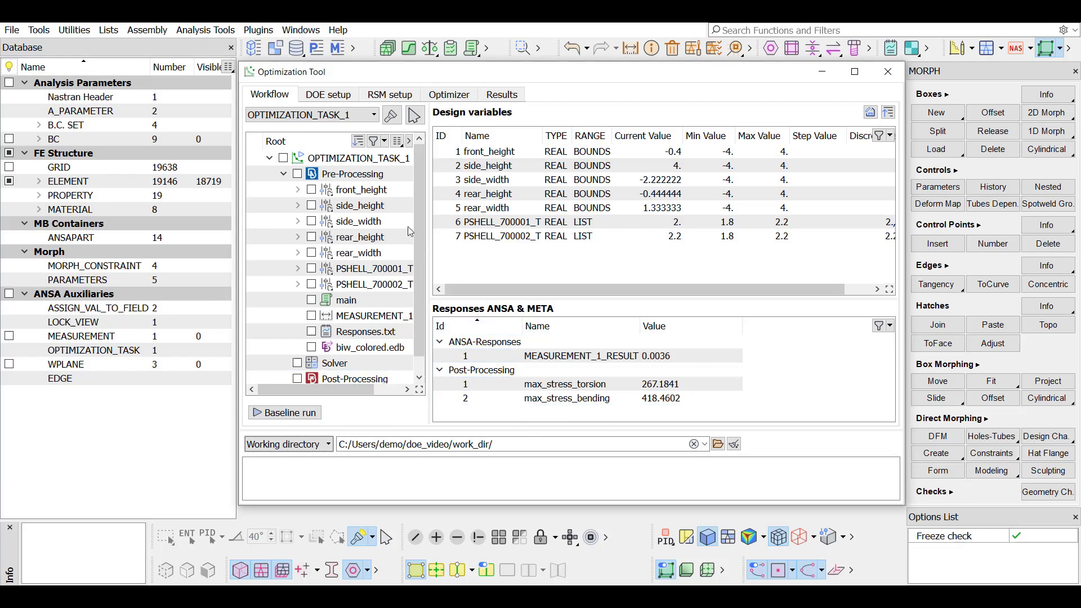
click(330, 97)
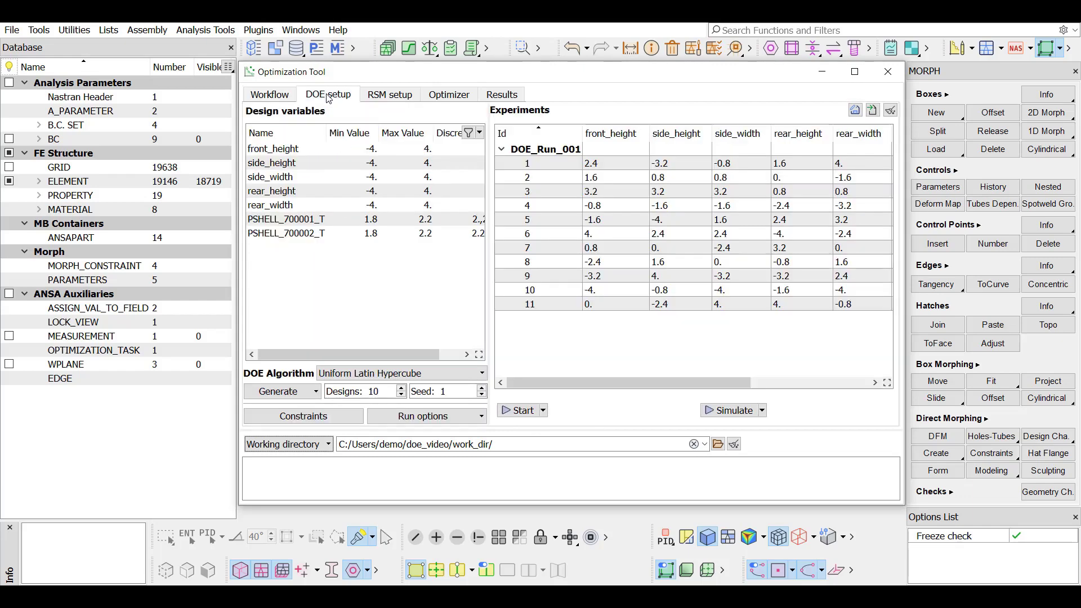
click(545, 150)
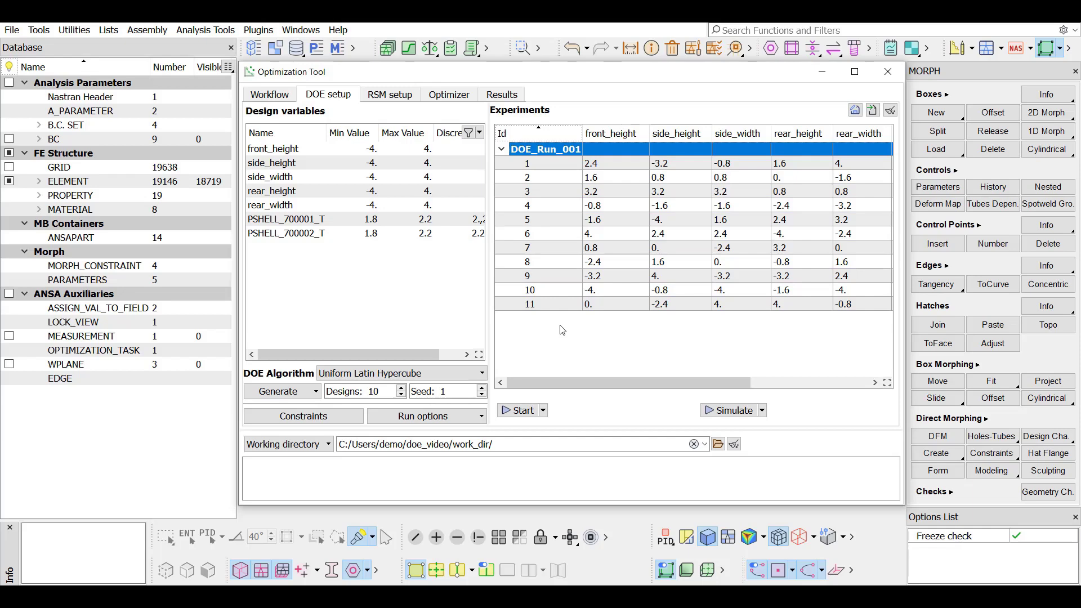
Set up a new Kriging RSM with the responses MEASUREMENT_1_RESULT, max_stress_bending and max_stress_torsion
click(385, 96)
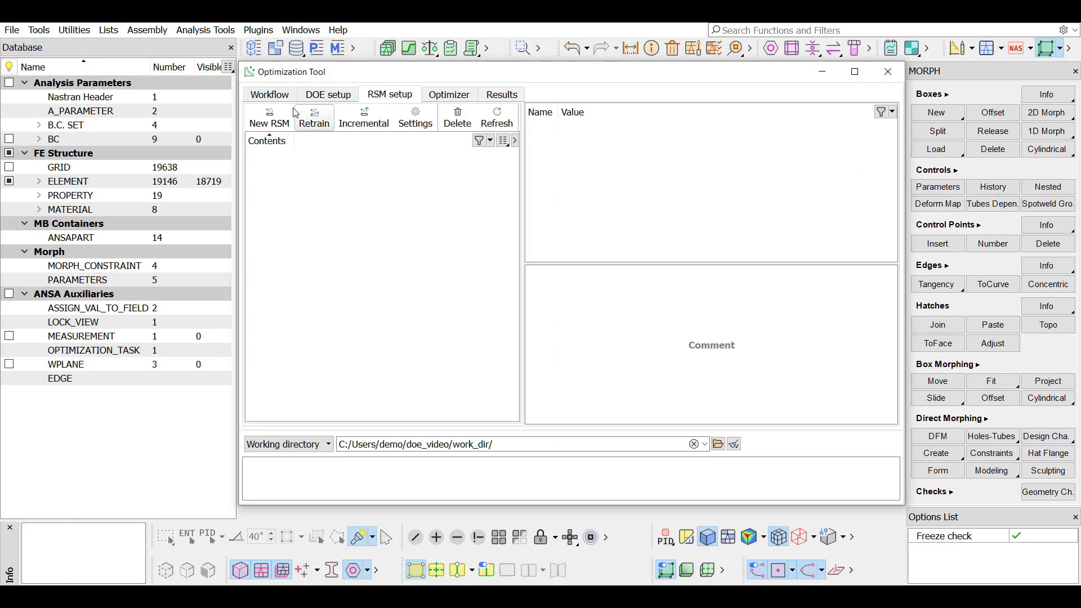
click(273, 118)
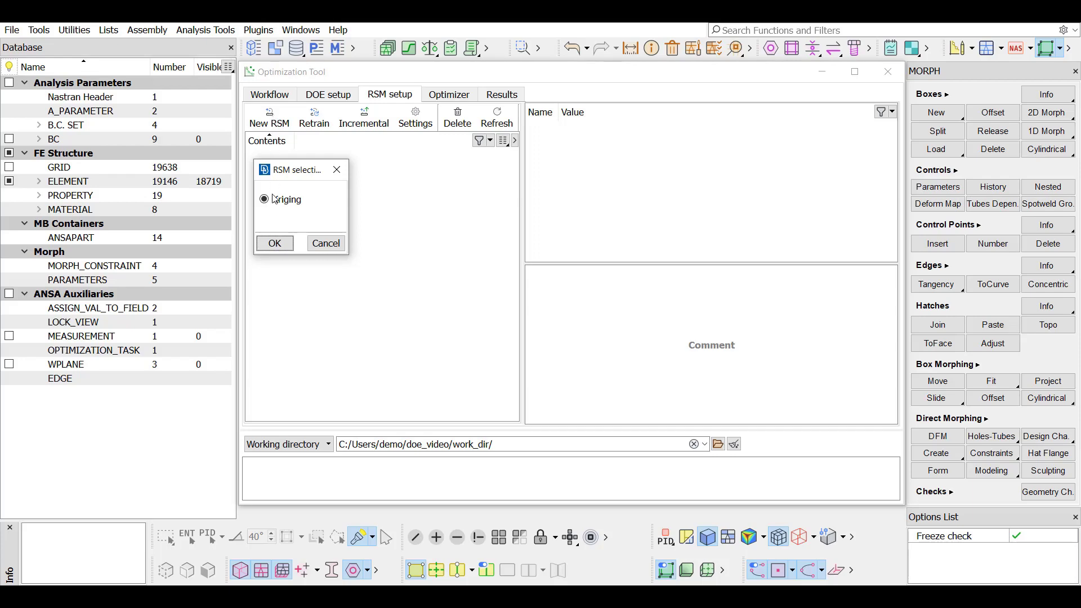
click(277, 244)
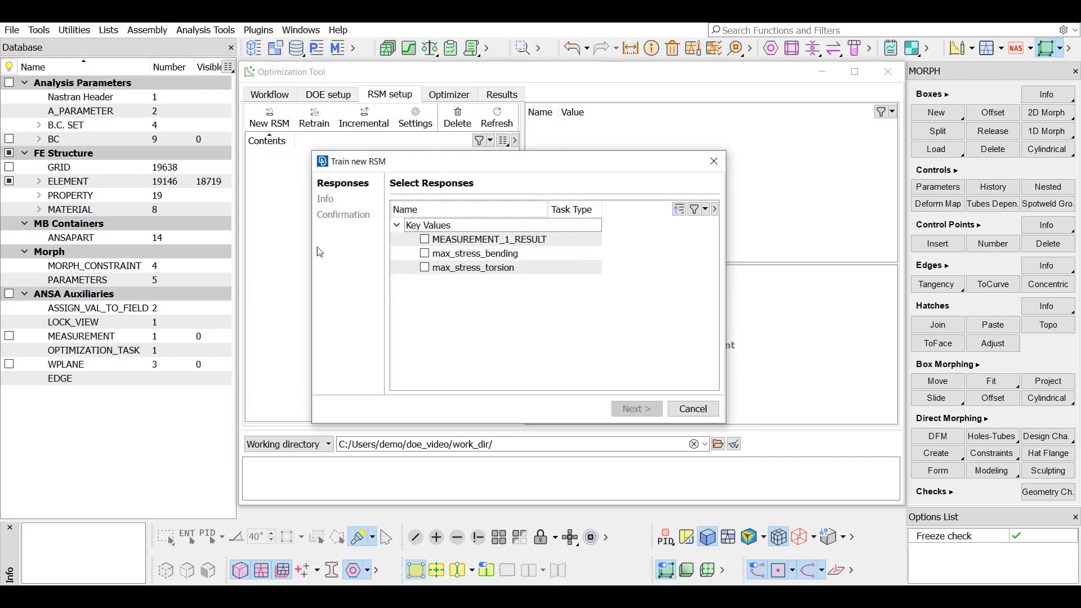
click(424, 241)
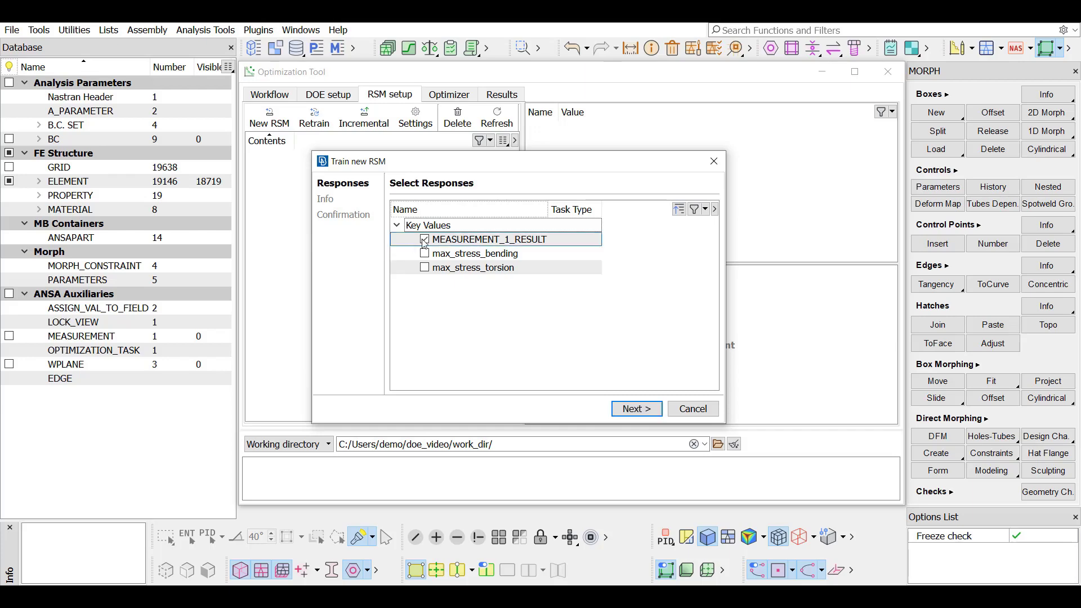
click(425, 254)
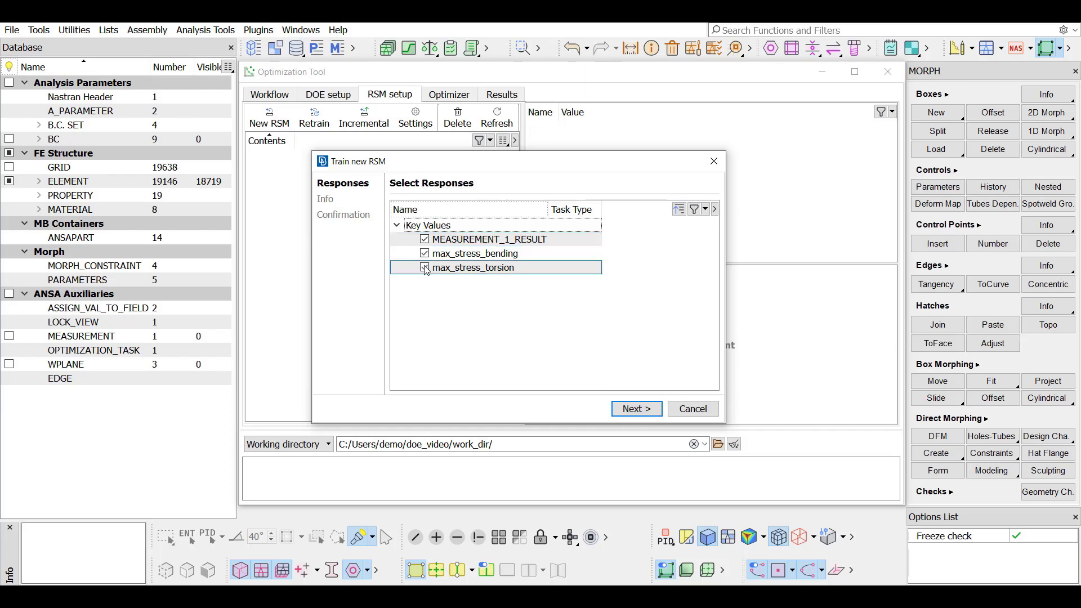
click(647, 414)
Name the RSM group rsm_group, train it, and list its predictors
click(550, 235)
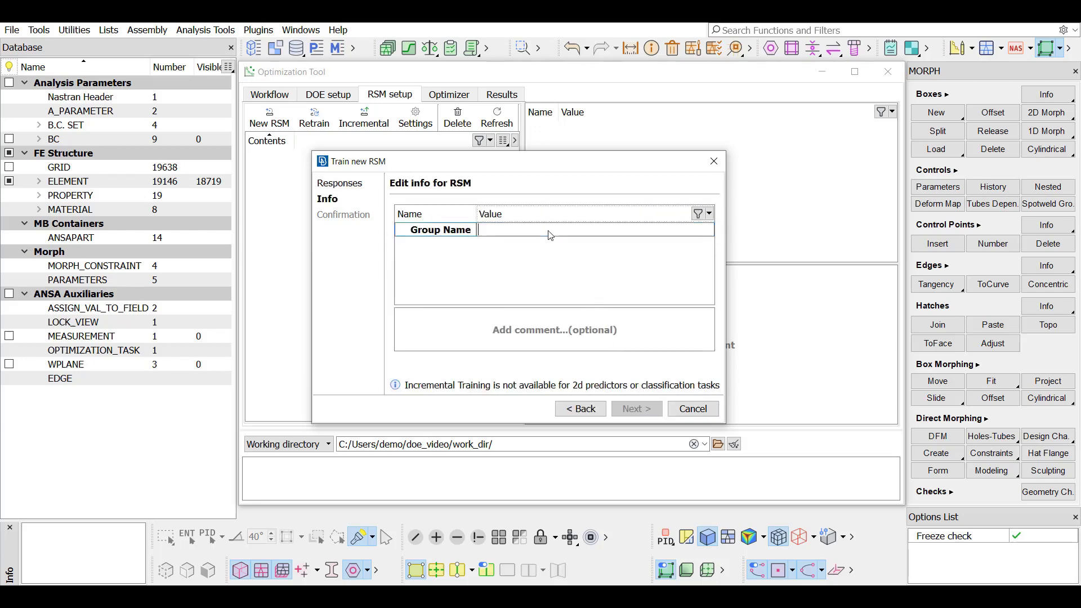
text(rsm_group)
key(Return)
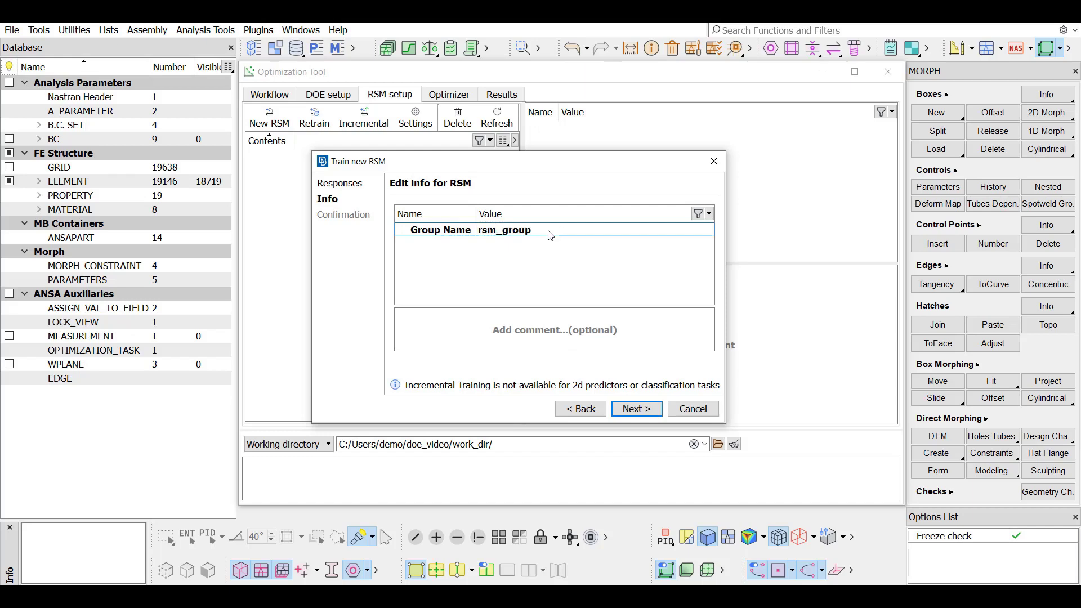
click(646, 413)
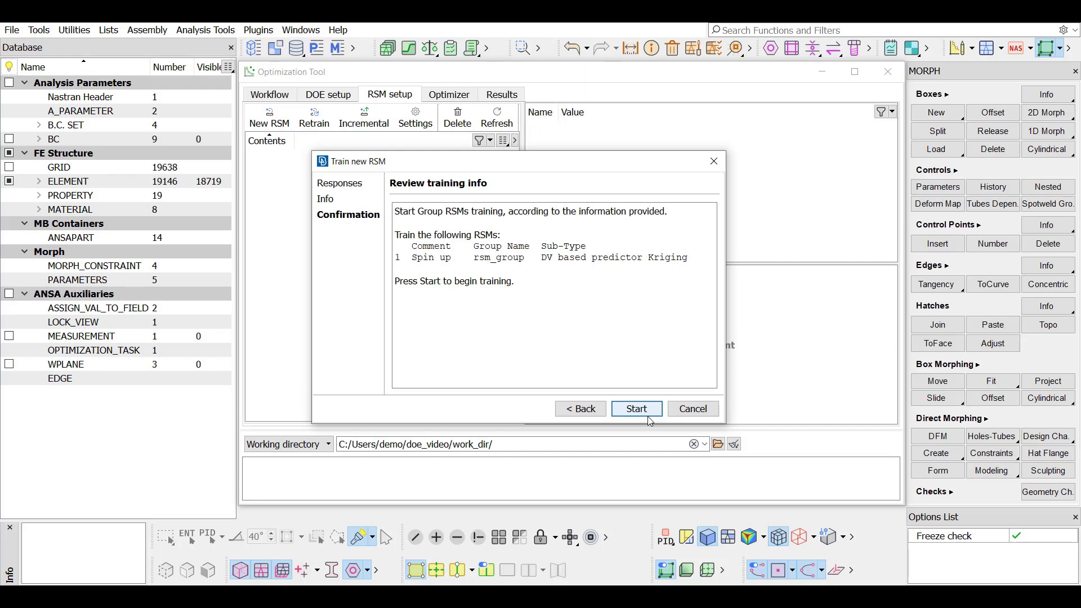
click(647, 415)
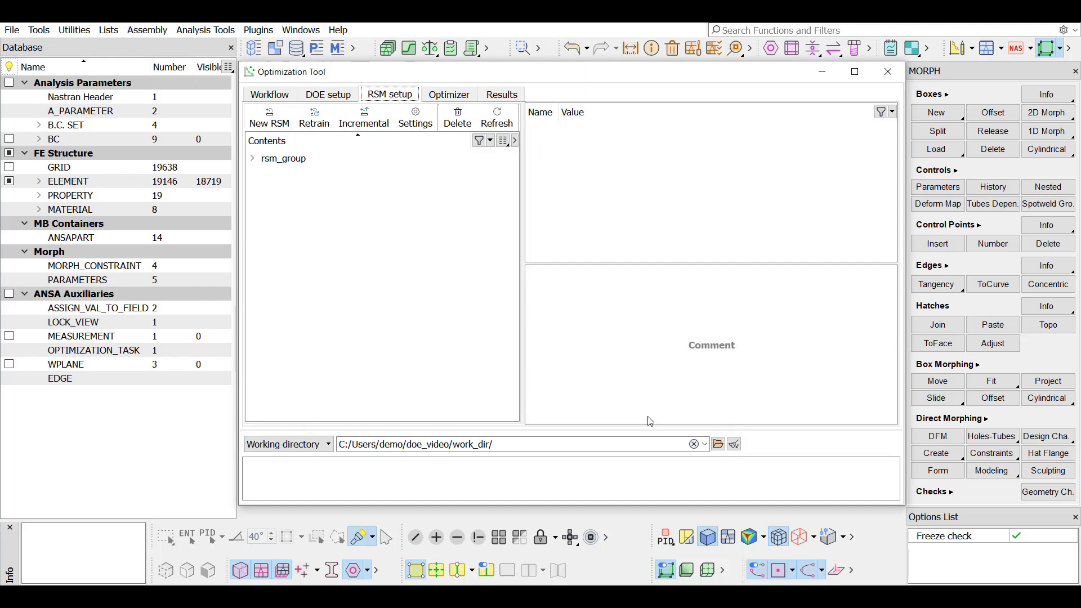
click(251, 160)
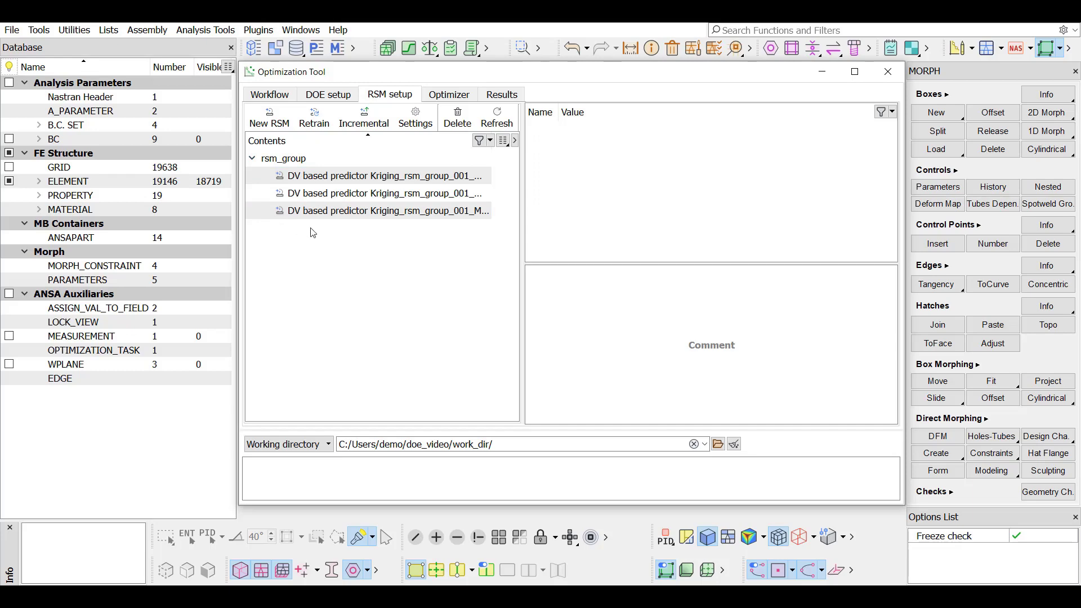
Start a new optimization study named opt_study, keeping the Simulated Annealing algorithm and the RSM method
click(451, 95)
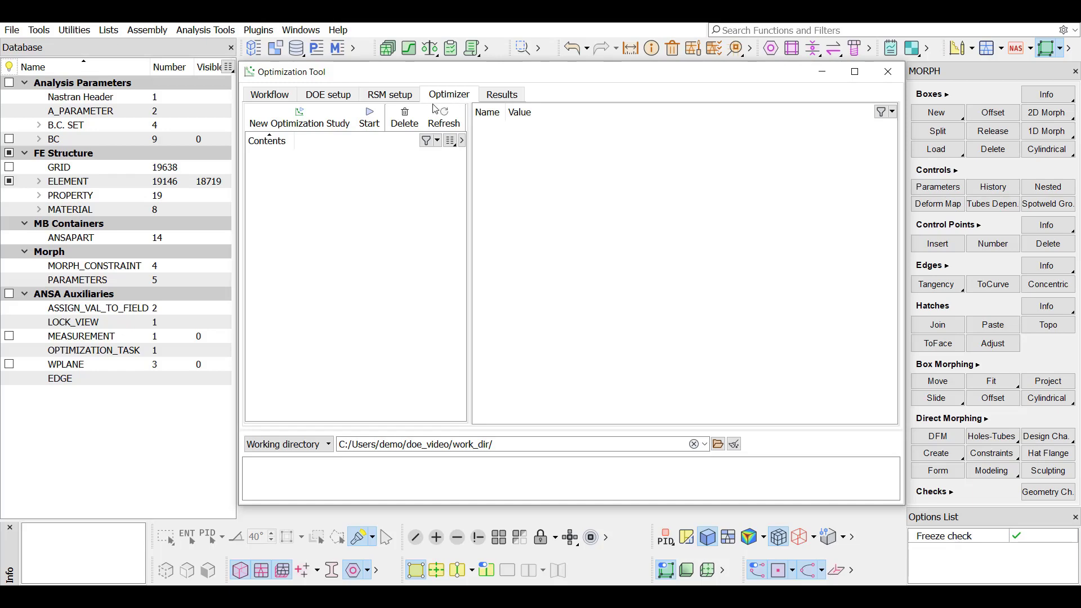
click(321, 113)
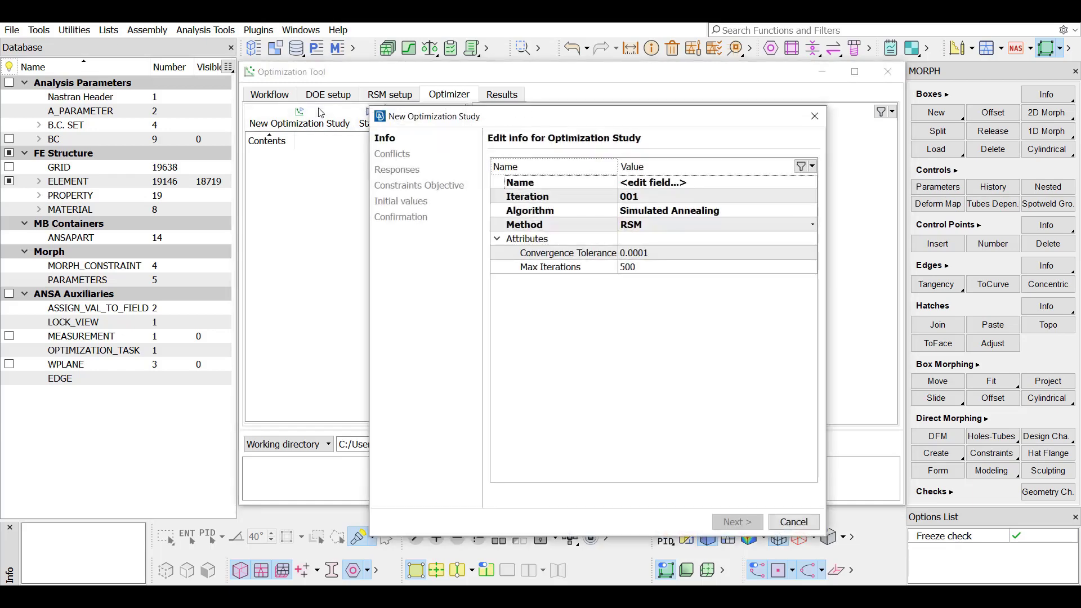
click(695, 184)
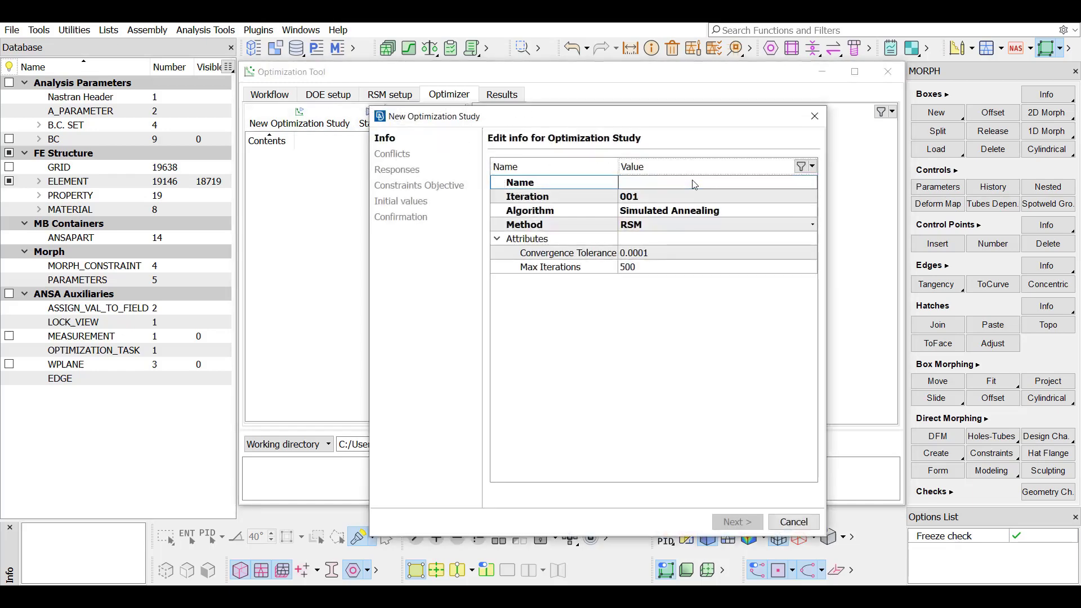
text(opt_study)
key(Return)
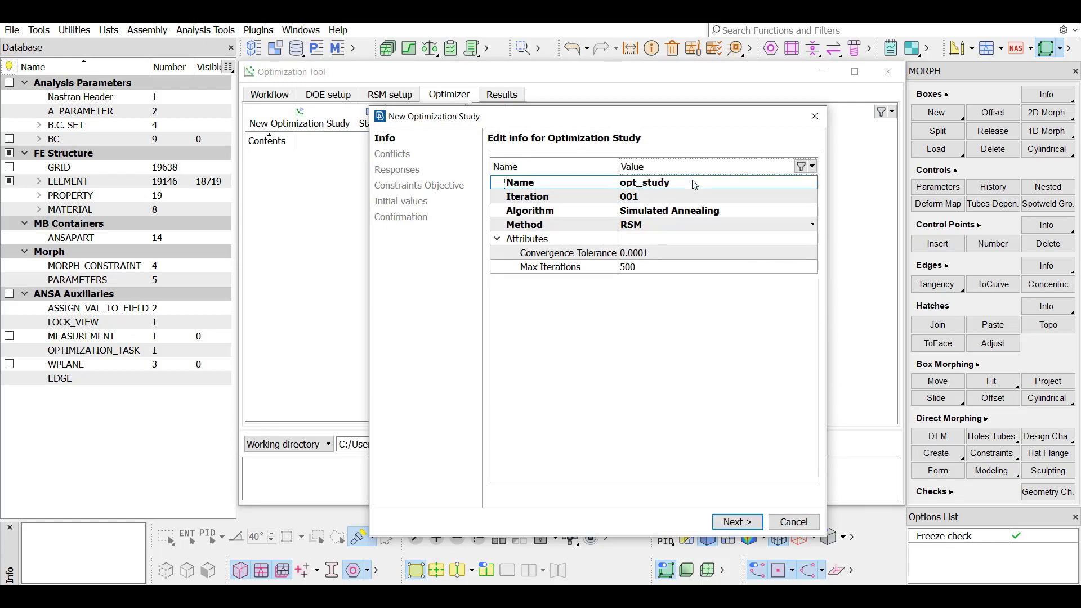
click(731, 214)
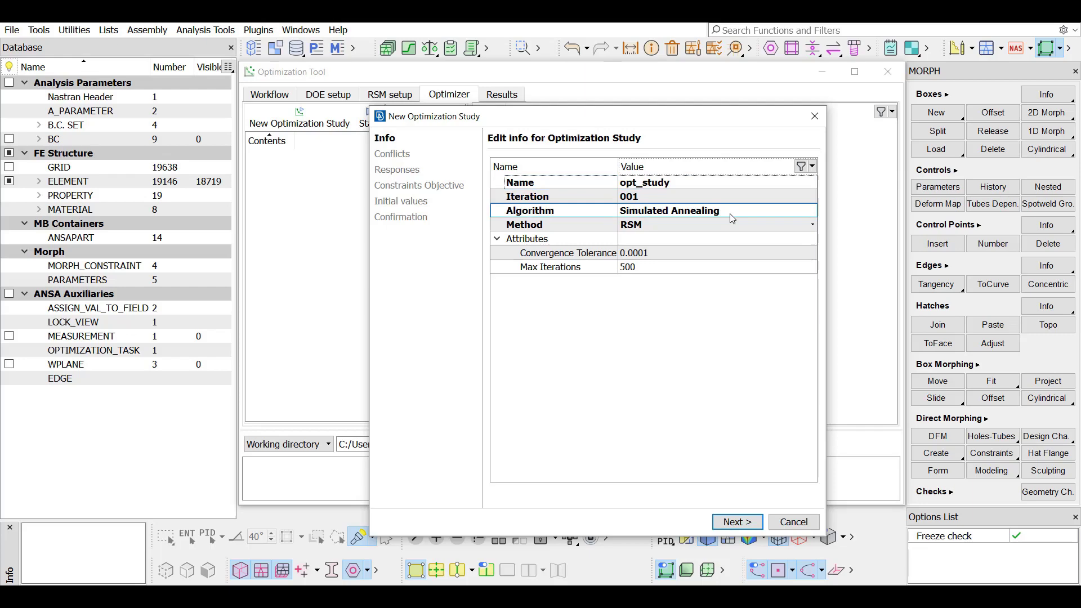
click(749, 223)
click(765, 226)
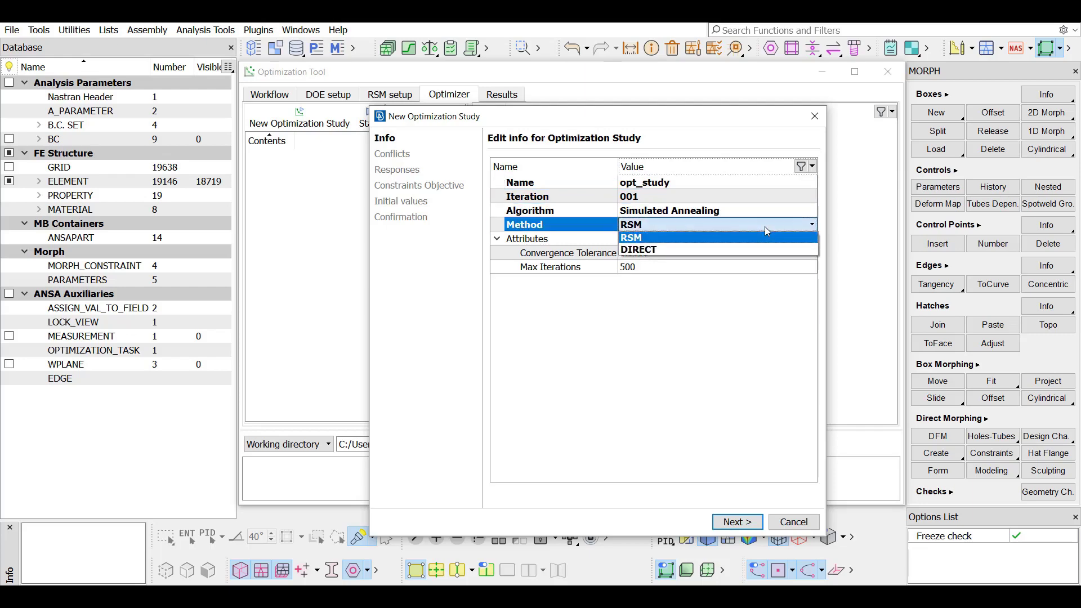
click(764, 227)
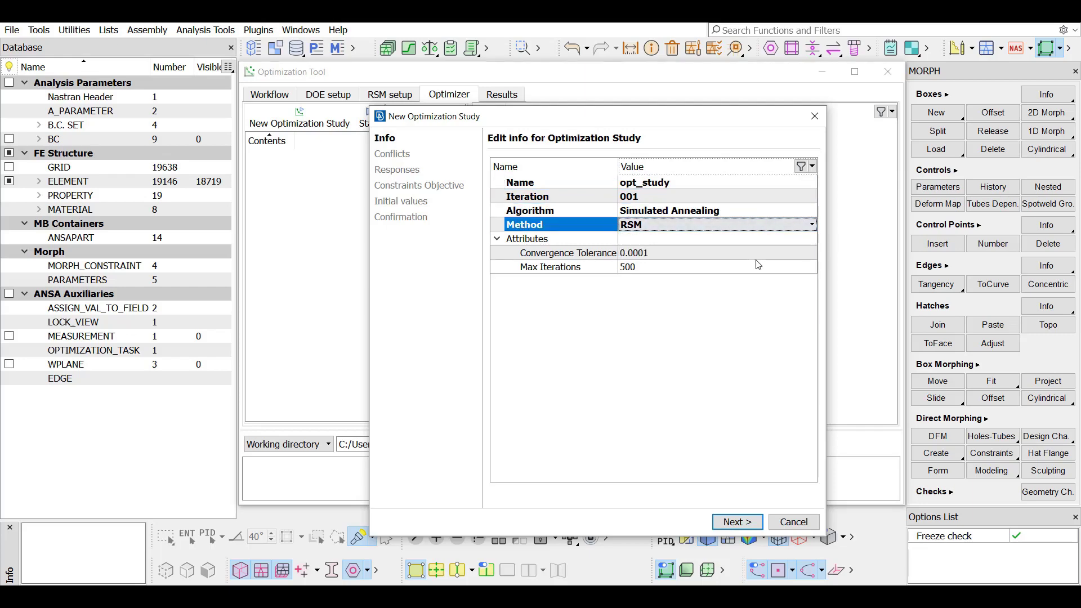
click(726, 523)
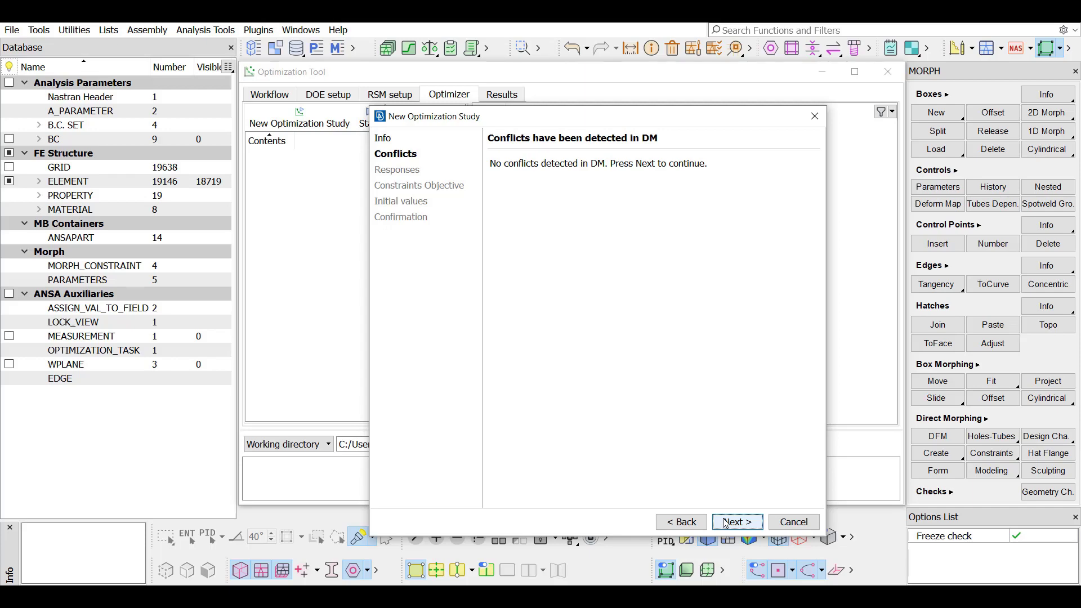
Continue past the conflict check and select all three Kriging predictors in rsm_group for the study's responses
click(726, 522)
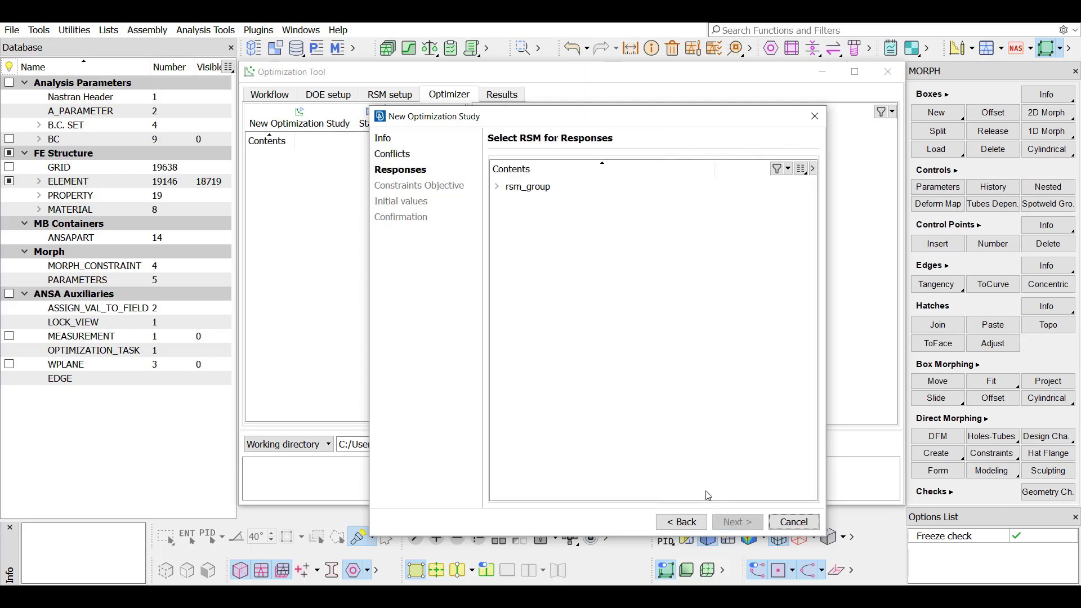
click(497, 188)
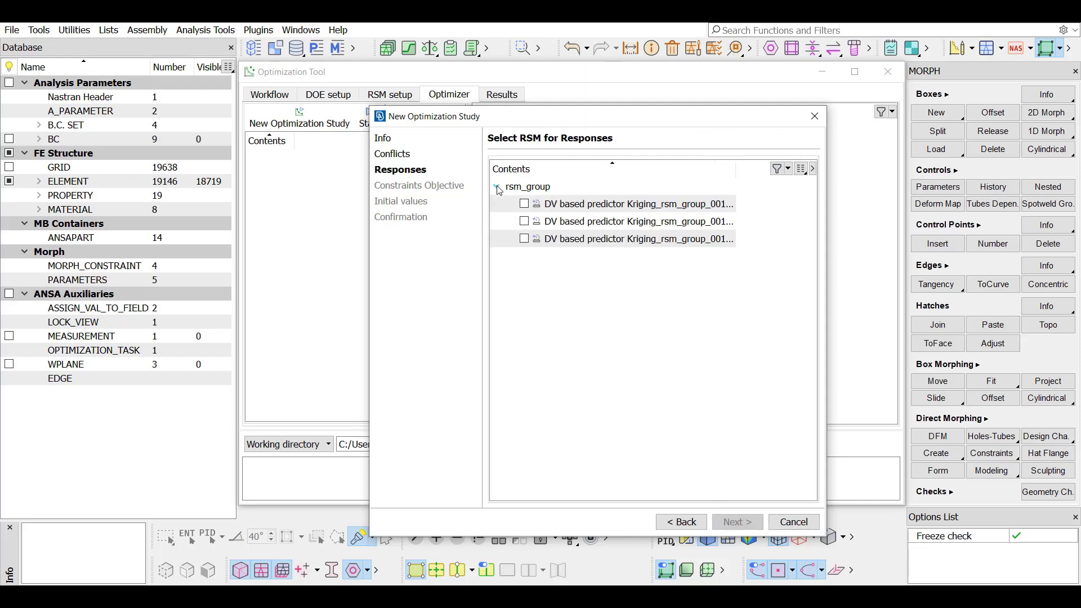
click(506, 187)
click(524, 204)
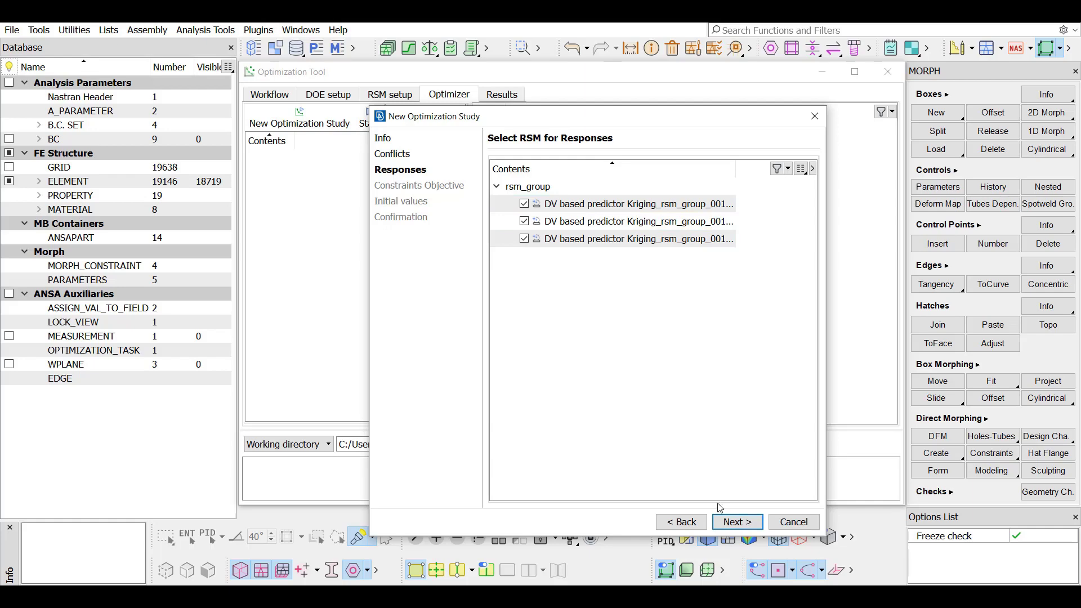
click(737, 523)
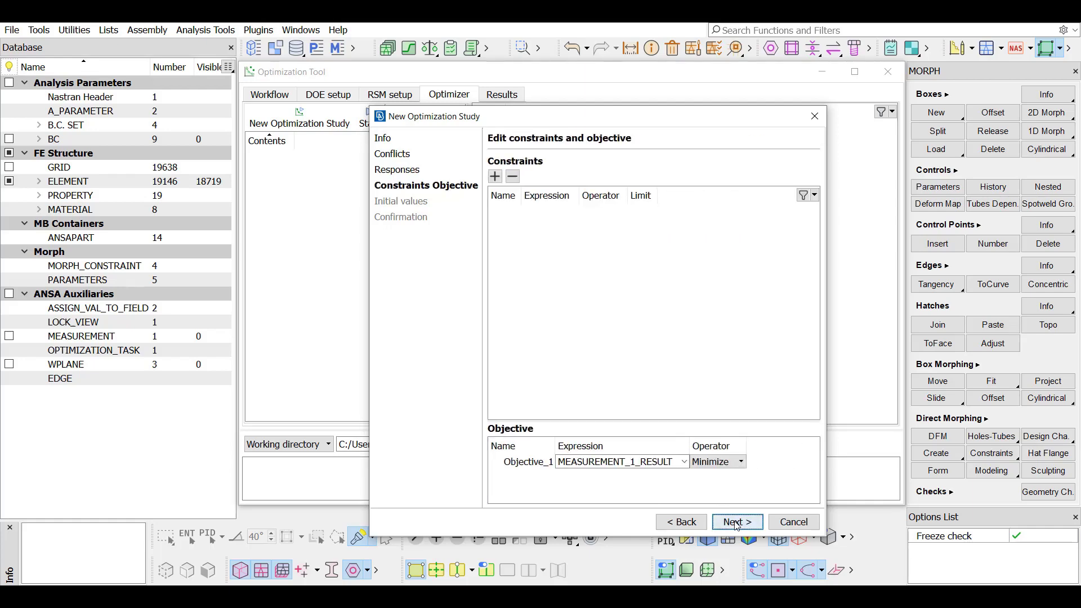
Add a constraint to the study that keeps max_stress_torsion < 250
click(496, 176)
click(687, 214)
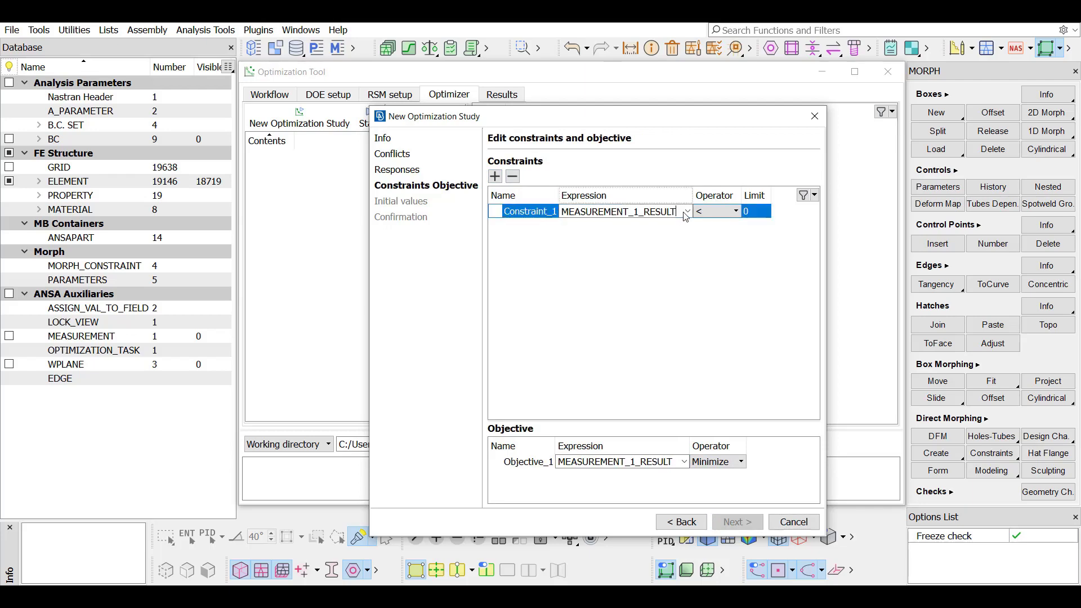
click(679, 252)
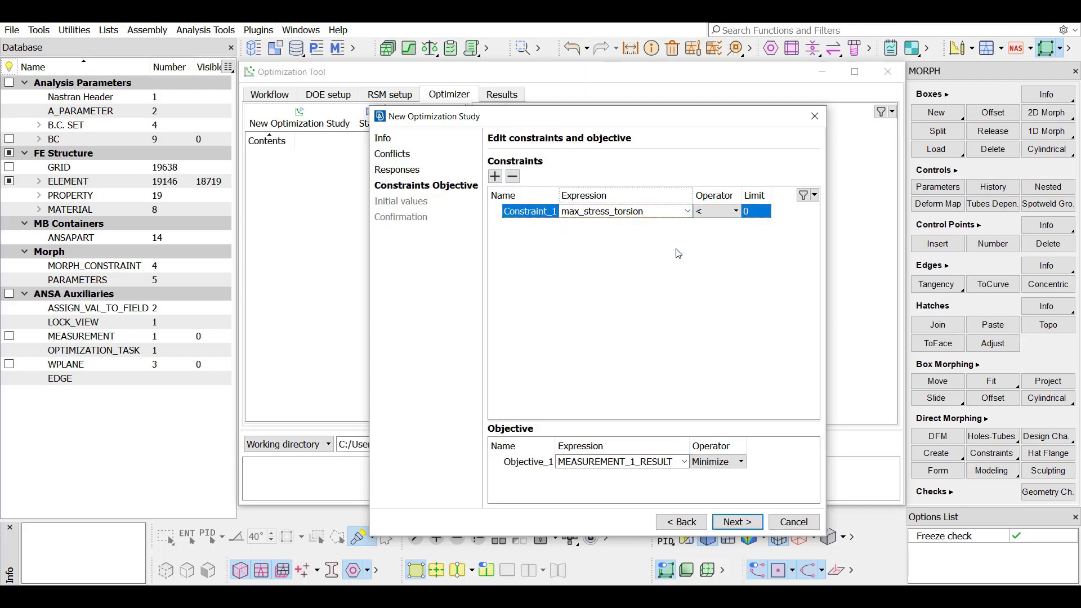
click(754, 213)
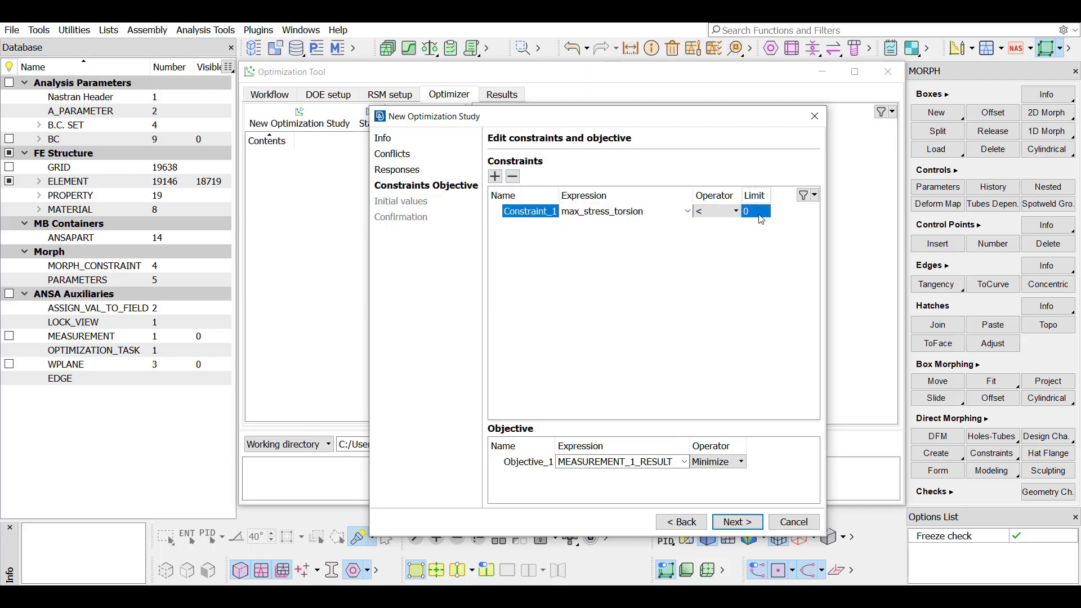
click(758, 215)
text(250)
key(Return)
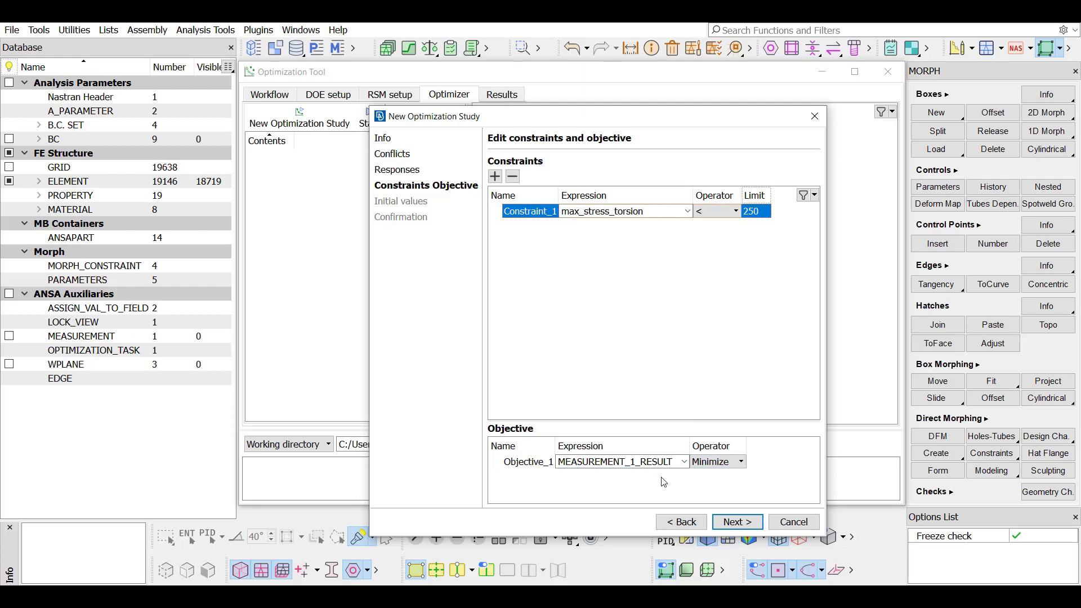
Finish creating the study with the MEASUREMENT_1_RESULT minimization objective and pre-loaded initial values, and display the details of opt_study
click(752, 529)
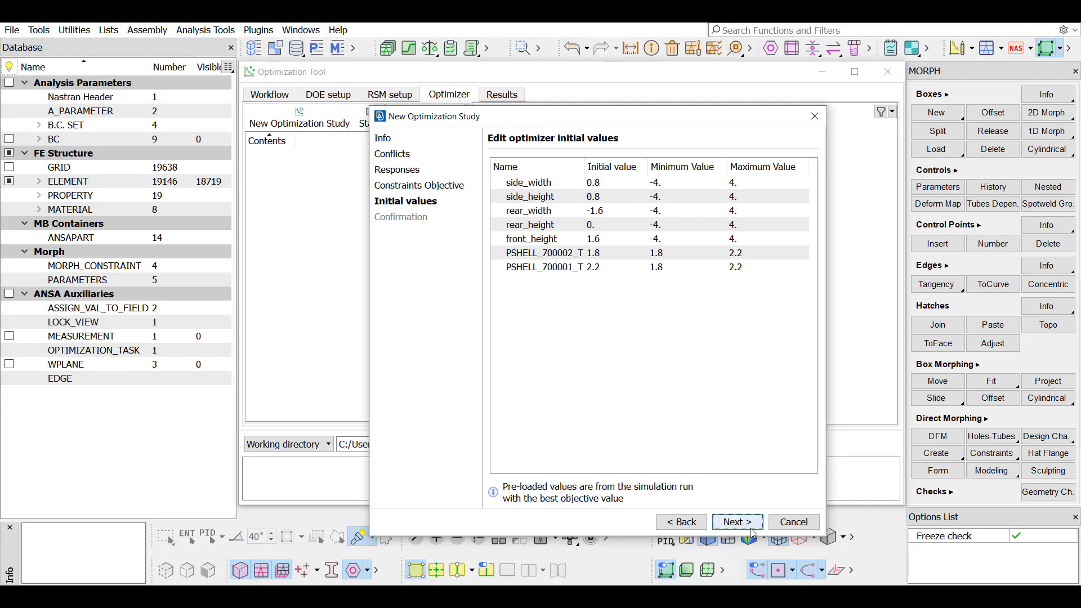
click(751, 529)
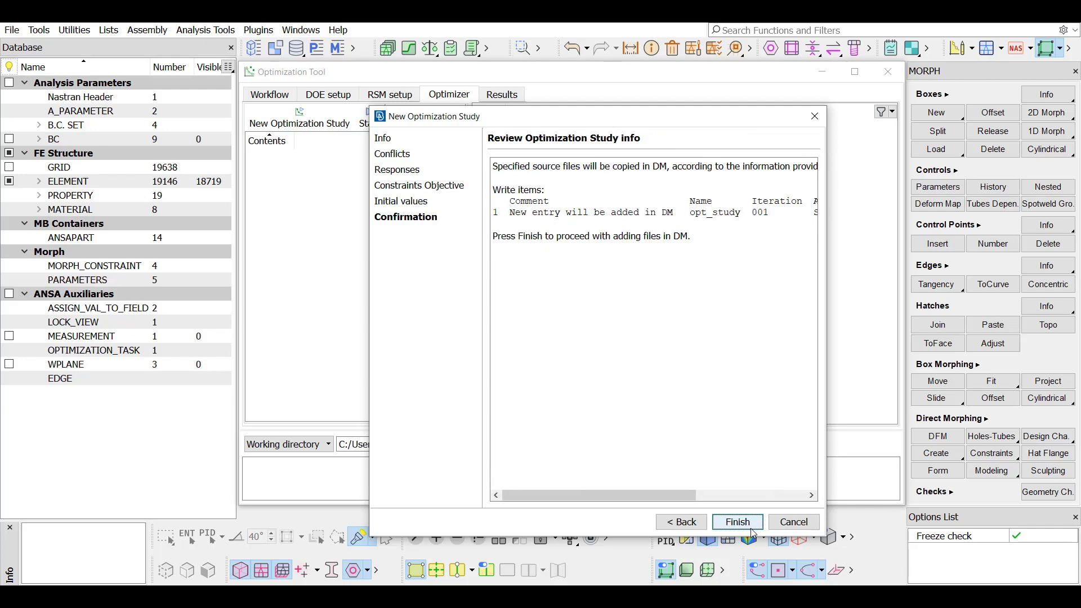
click(751, 528)
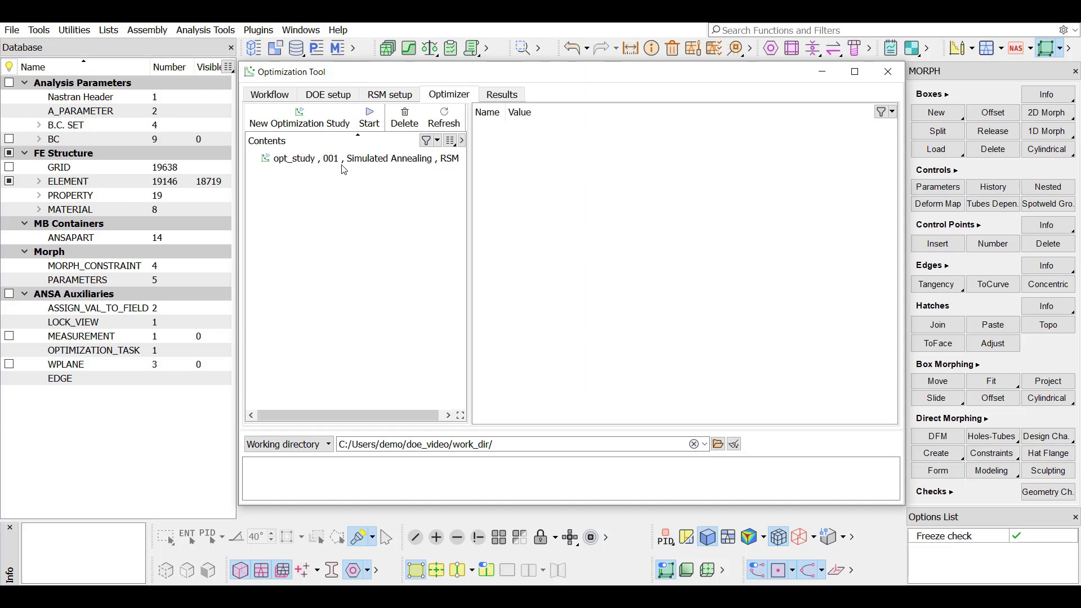
click(344, 162)
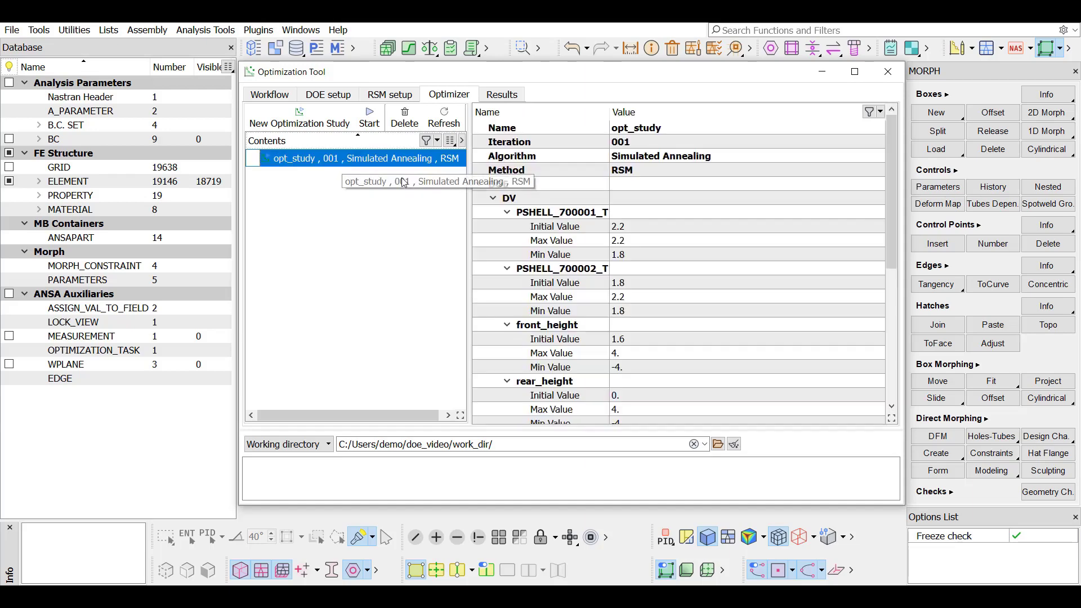
drag(895, 160, 866, 154)
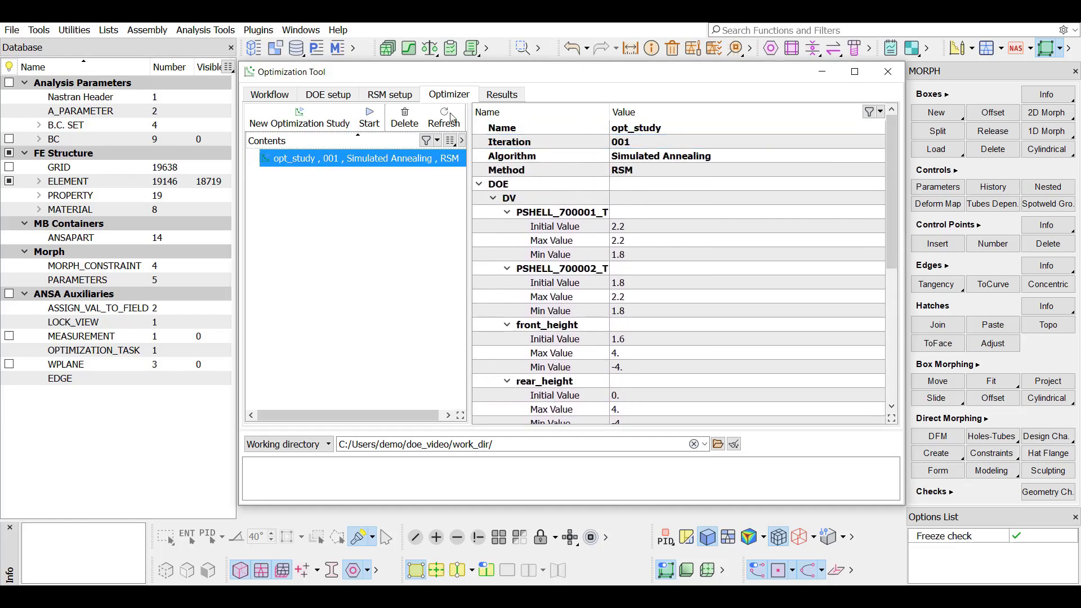
Run the opt_study optimization and display the DOE and optimization results tables
click(368, 117)
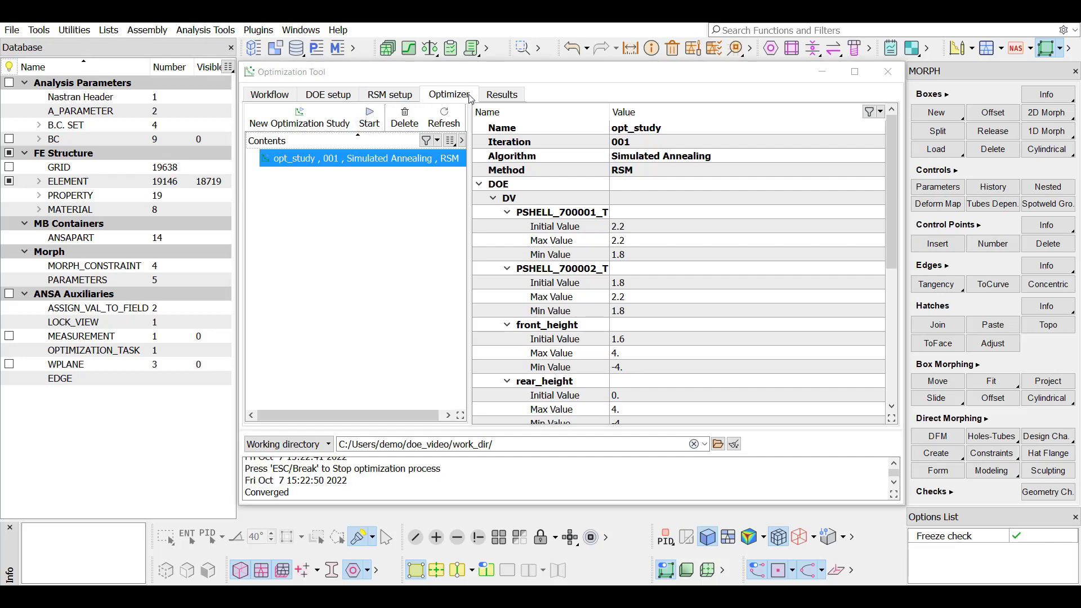
click(503, 95)
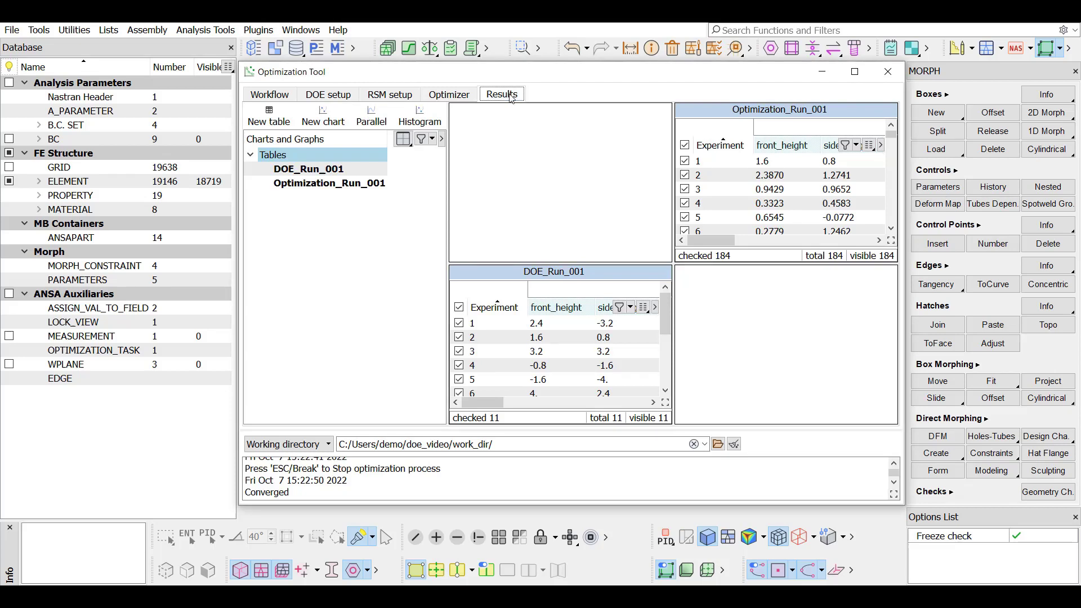
Create a correlation chart for the DOE_Run_001 table with all design variables and responses included
click(346, 119)
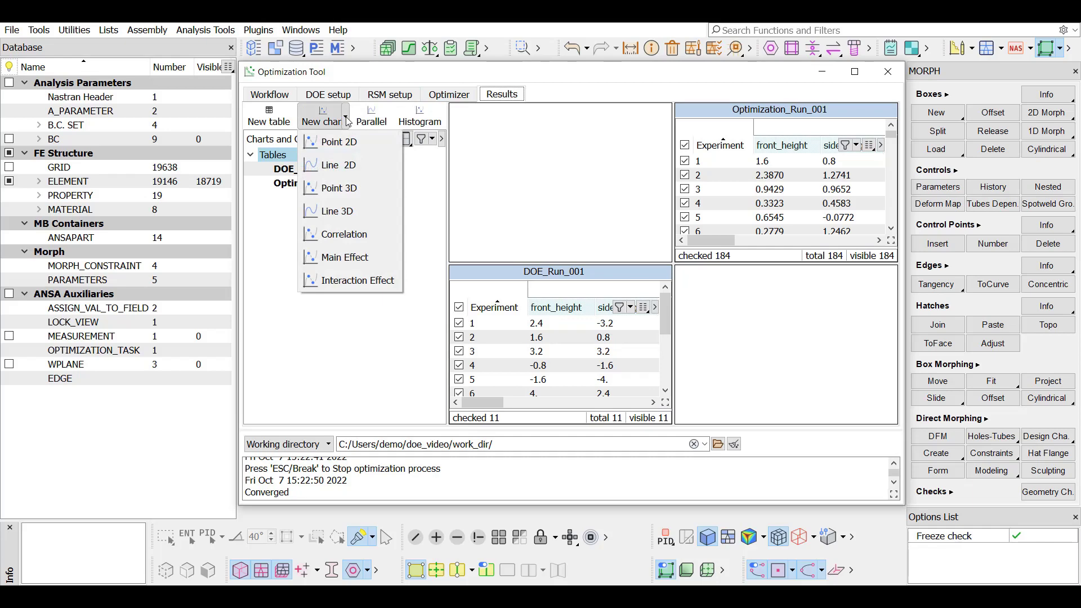
click(334, 235)
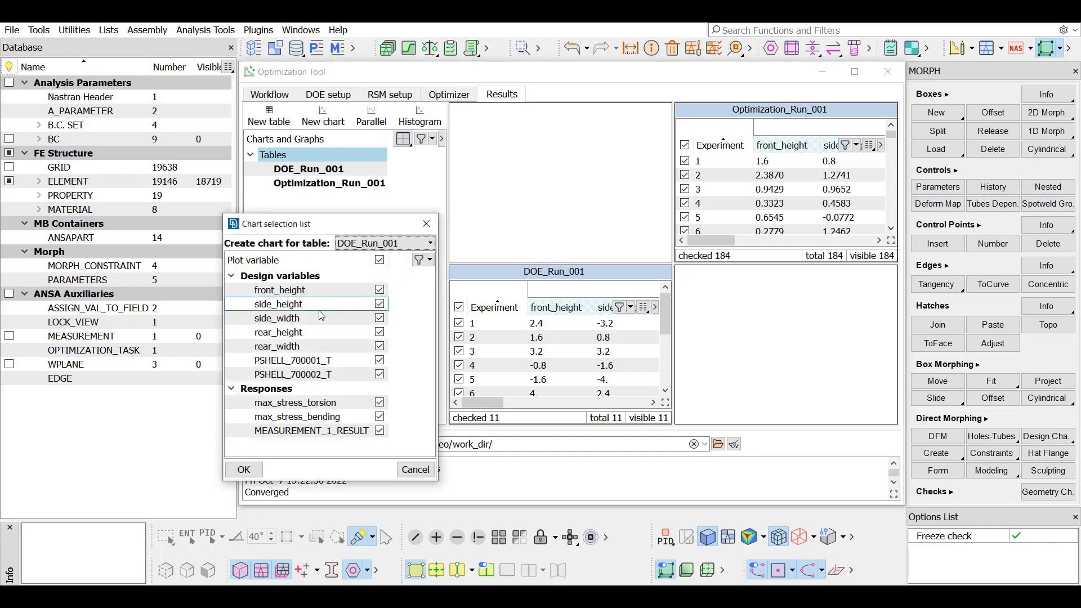
click(258, 471)
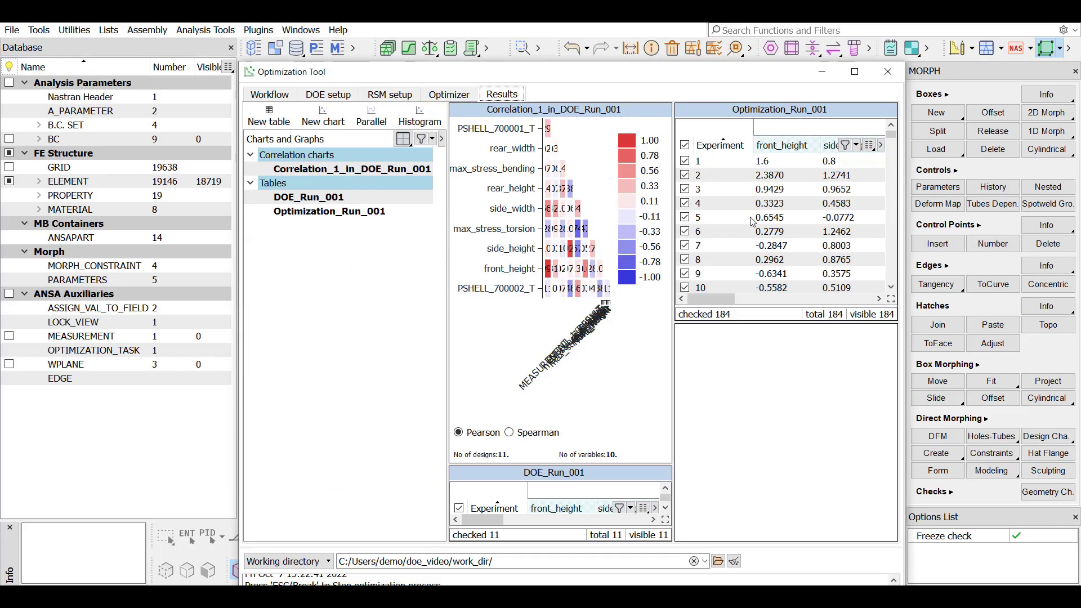
Maximize the Optimization Tool and compare the correlation chart's Spearman coefficients with the Pearson ones, ending on Pearson
click(854, 72)
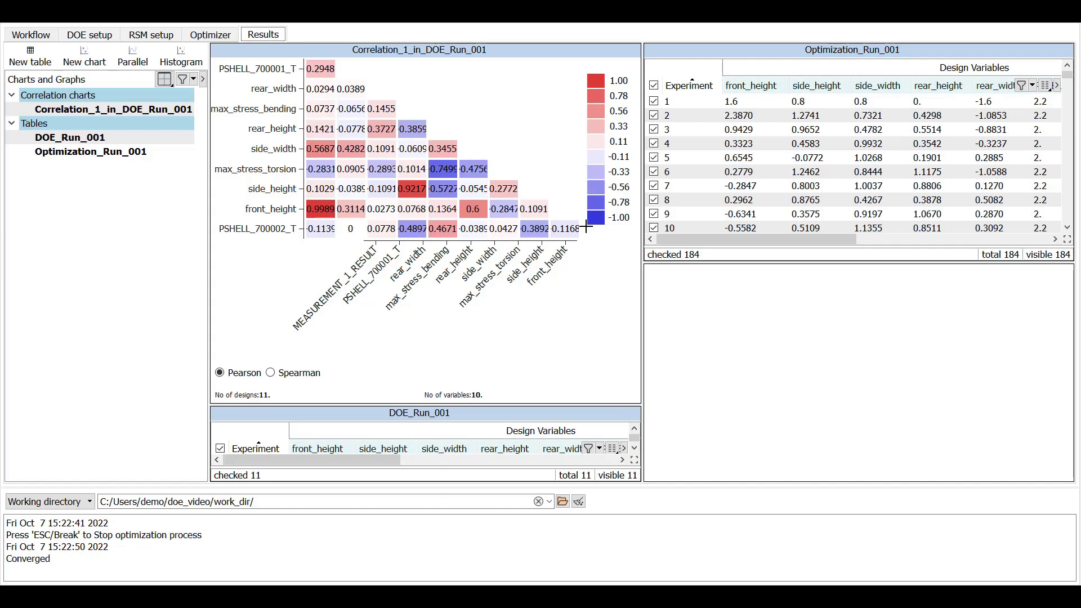
click(273, 376)
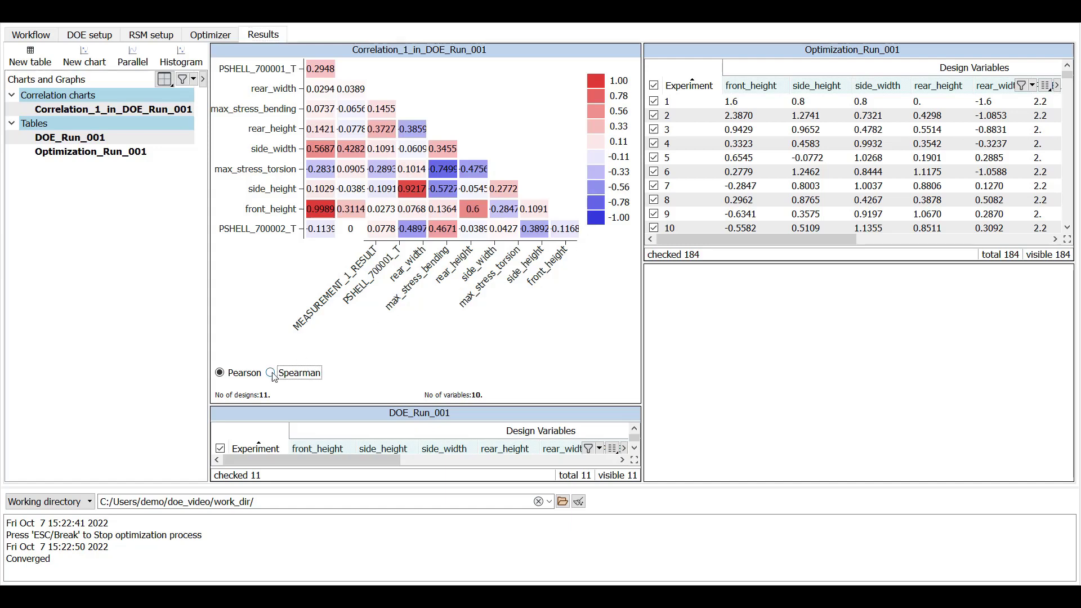
click(220, 374)
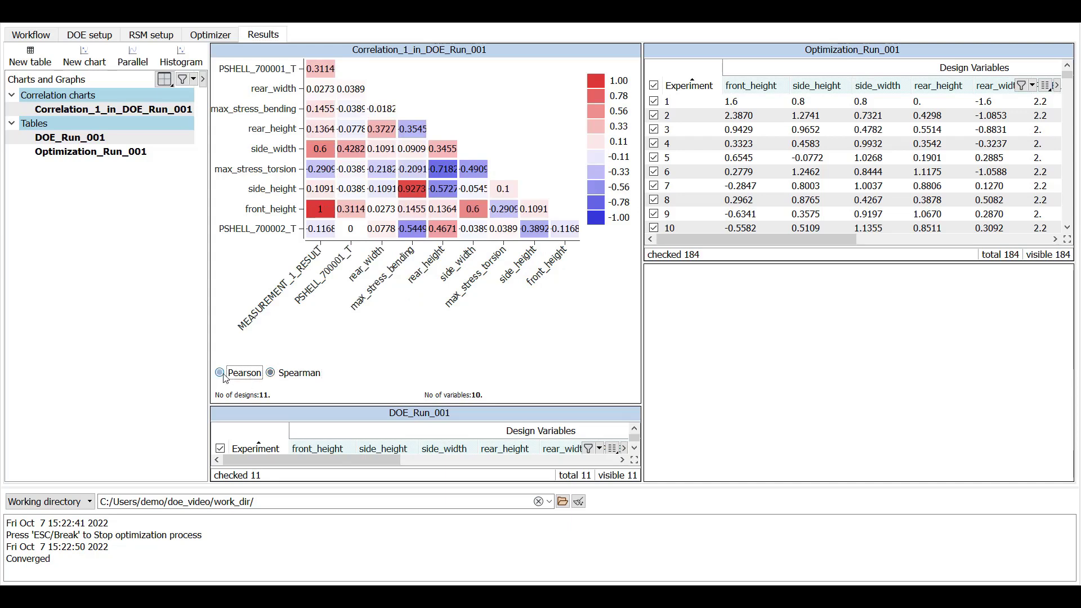
Create an interaction effect chart for DOE_Run_001 with rear_height as response, max_stress_torsion as factor and side_height as moderator
click(85, 56)
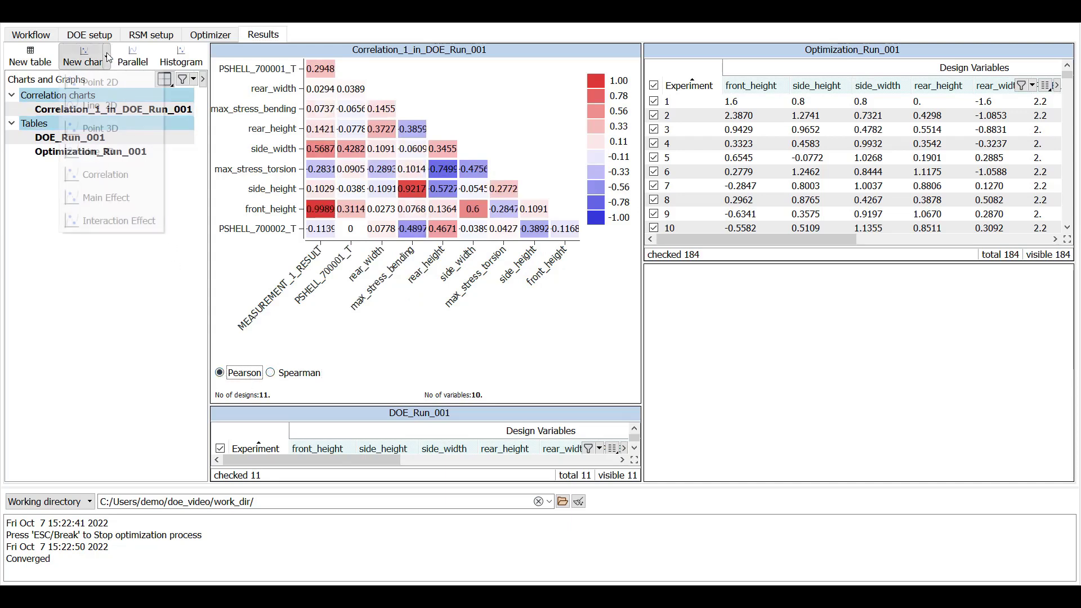
click(123, 218)
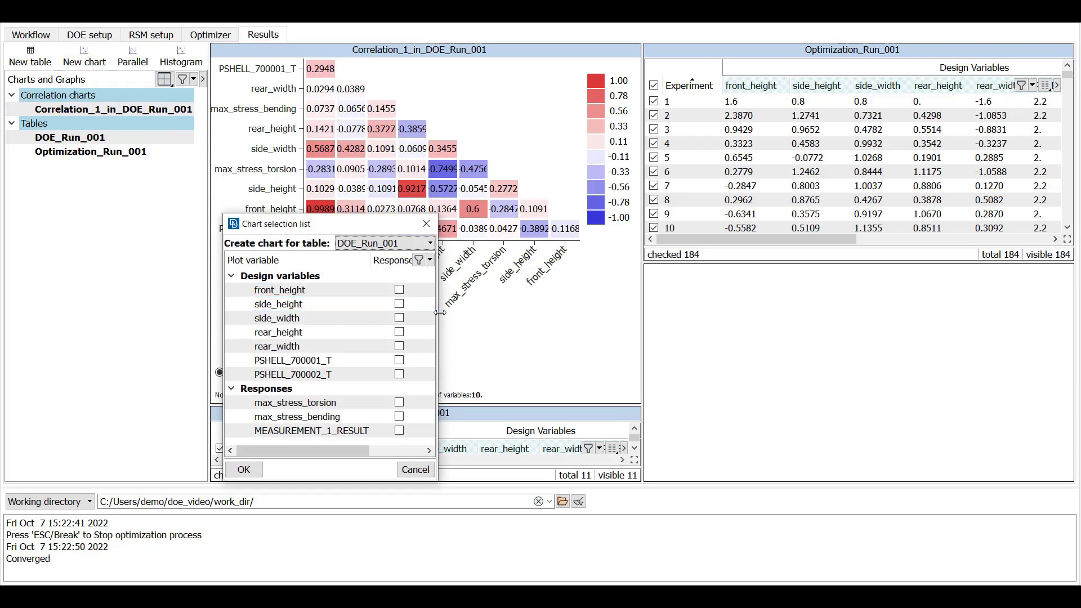
drag(437, 312, 707, 315)
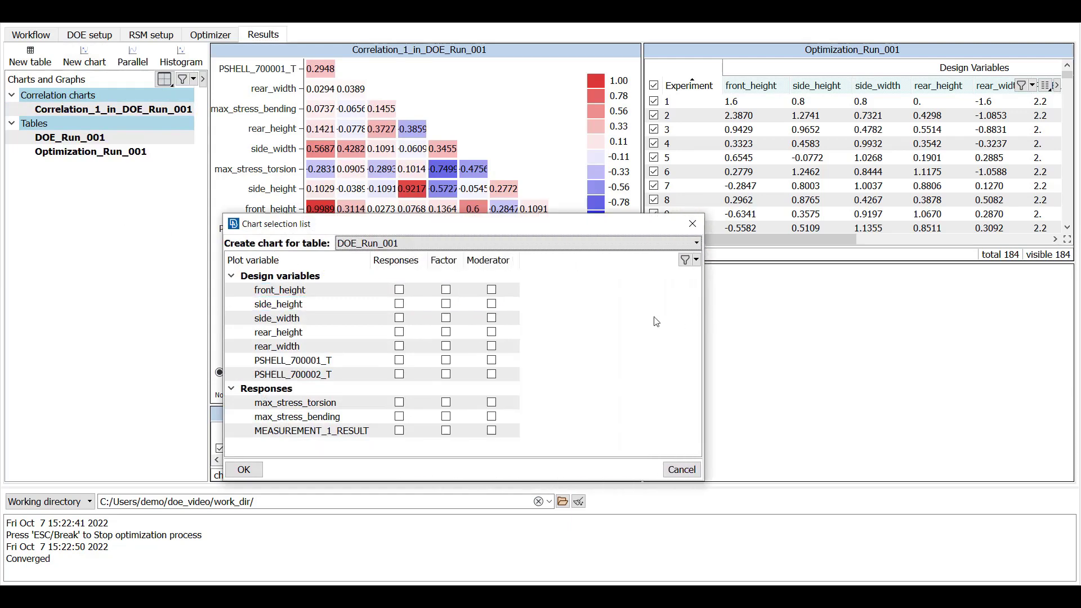
click(400, 333)
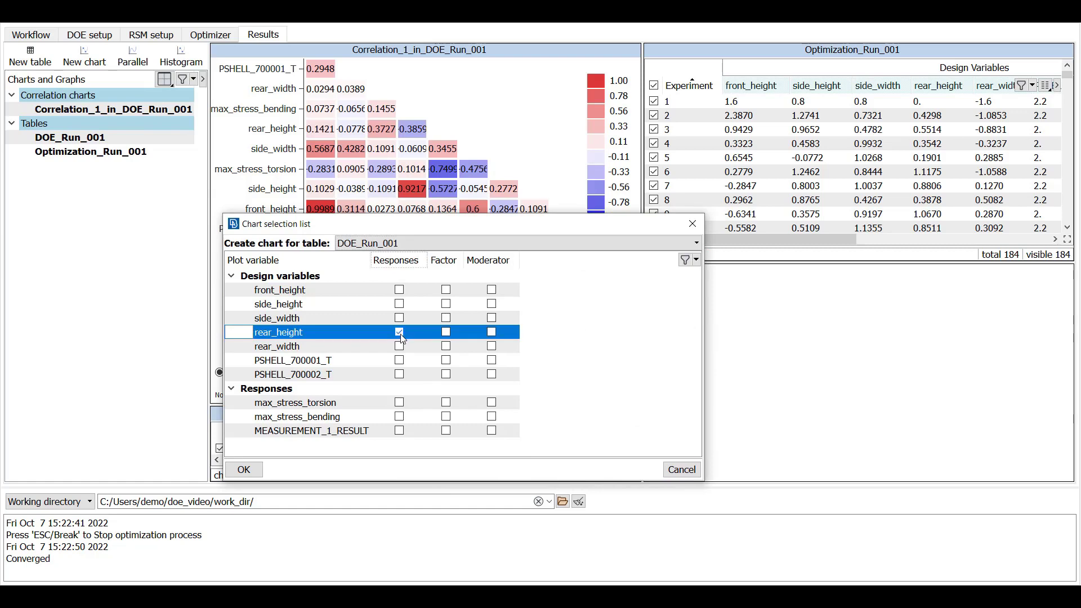
click(446, 403)
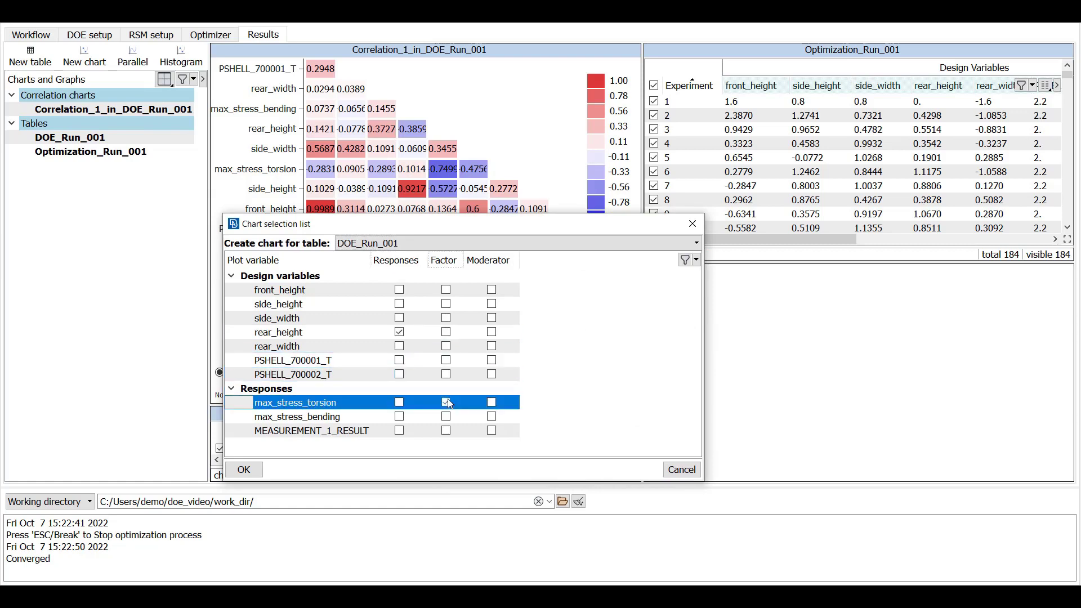
click(492, 305)
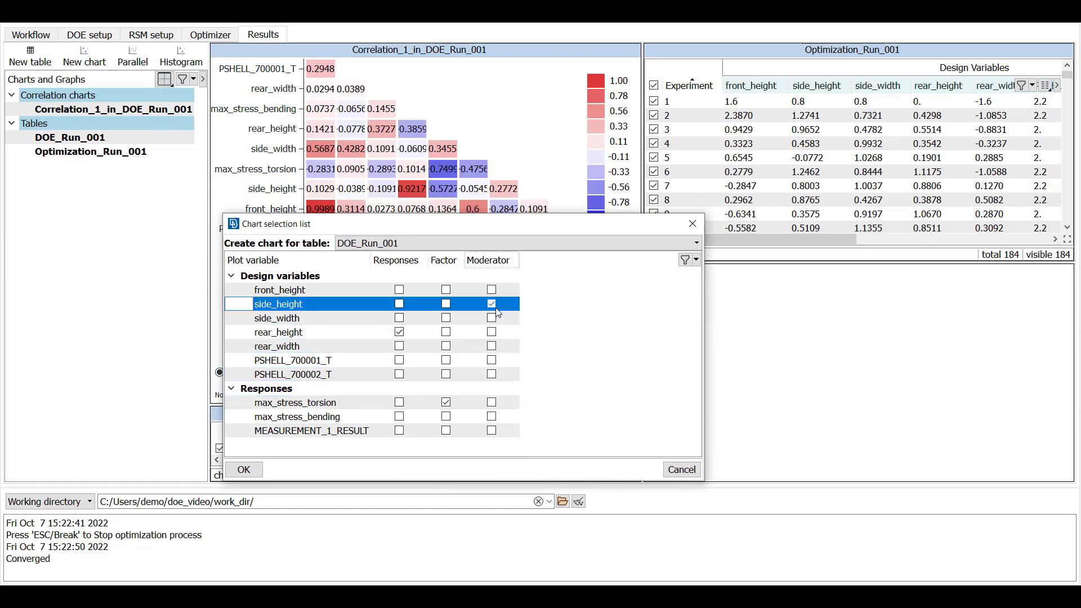
click(245, 469)
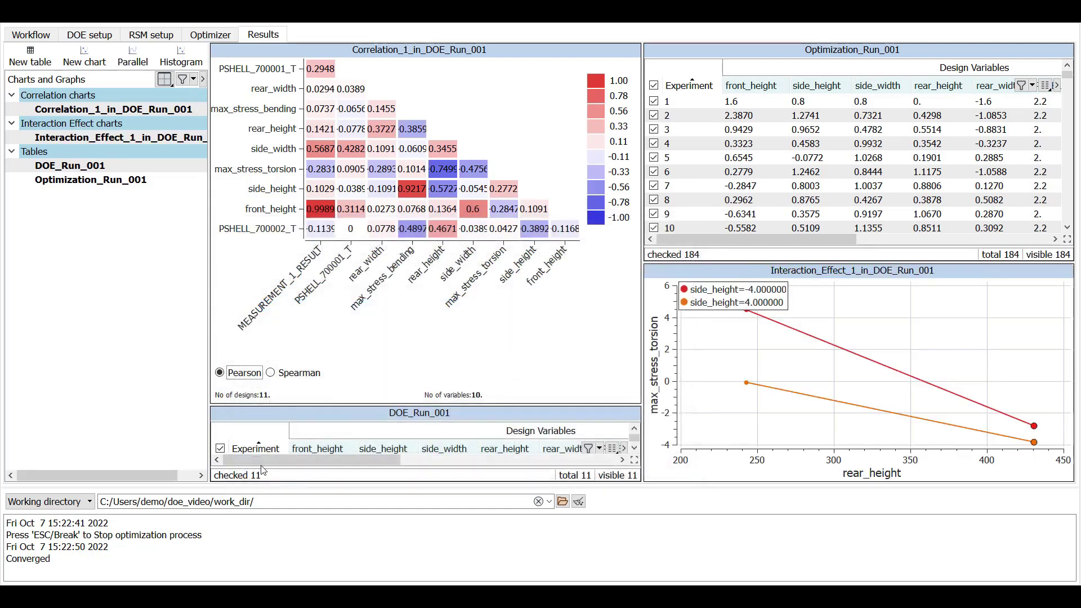